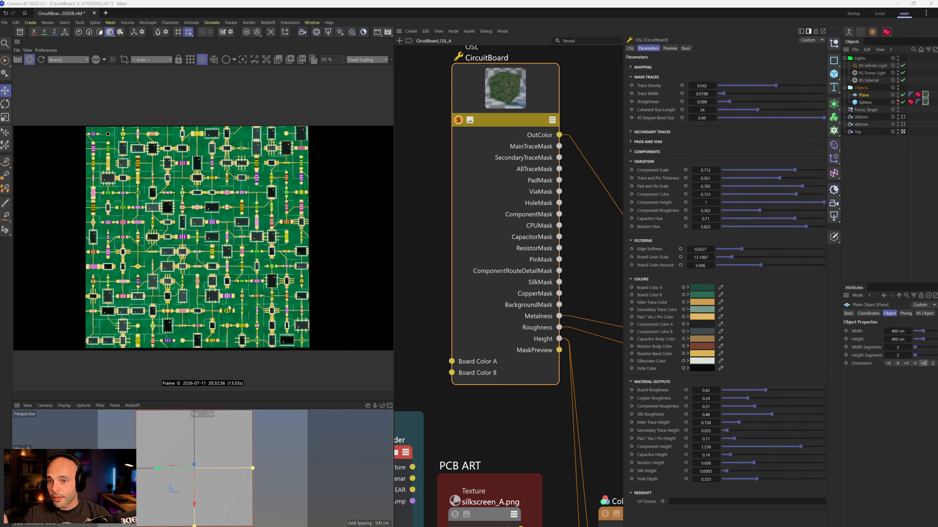
# Examine the circuit board texture on the plane up close in the render view
pyautogui.scroll(1, 237, 279)
pyautogui.scroll(5, 238, 279)
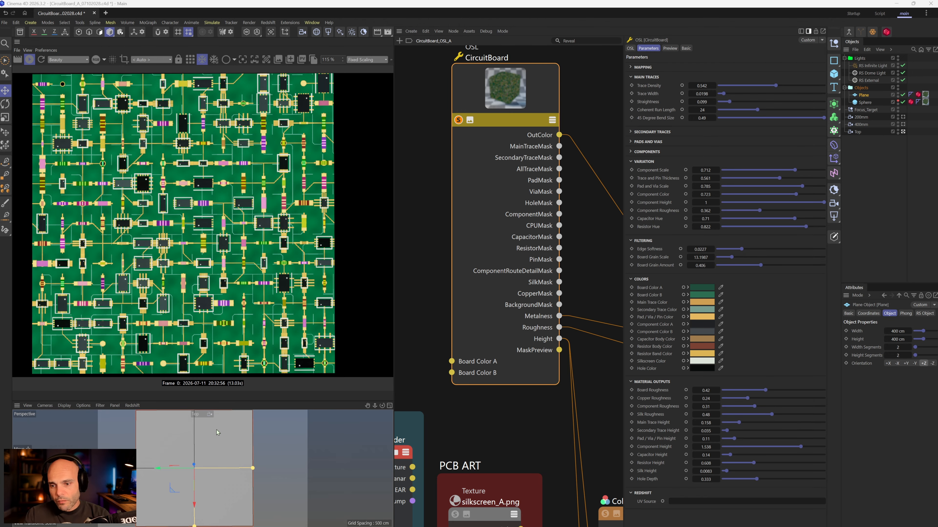
pyautogui.moveTo(210, 438)
pyautogui.keyDown('alt'); pyautogui.mouseDown()
pyautogui.moveTo(250, 437)
pyautogui.moveTo(192, 453)
pyautogui.moveTo(214, 447)
pyautogui.mouseUp(); pyautogui.keyUp('alt')
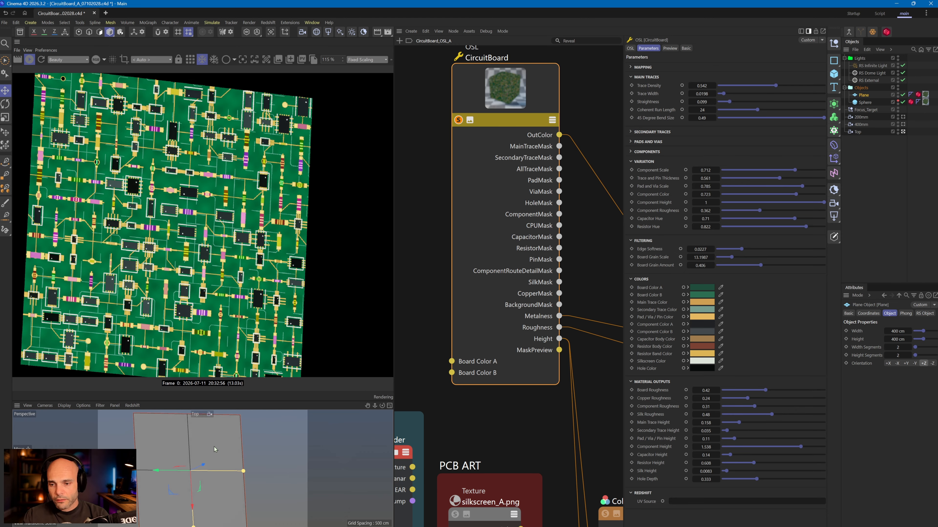
pyautogui.hotkey('ctrl', 'shift', 'z')
pyautogui.hotkey('ctrl', 'shift', 'z')
pyautogui.hotkey('ctrl', 'shift', 'z')
pyautogui.hotkey('ctrl', 'shift', 'z')
pyautogui.hotkey('ctrl', 'shift', 'z')
pyautogui.hotkey('ctrl', 'shift', 'z')
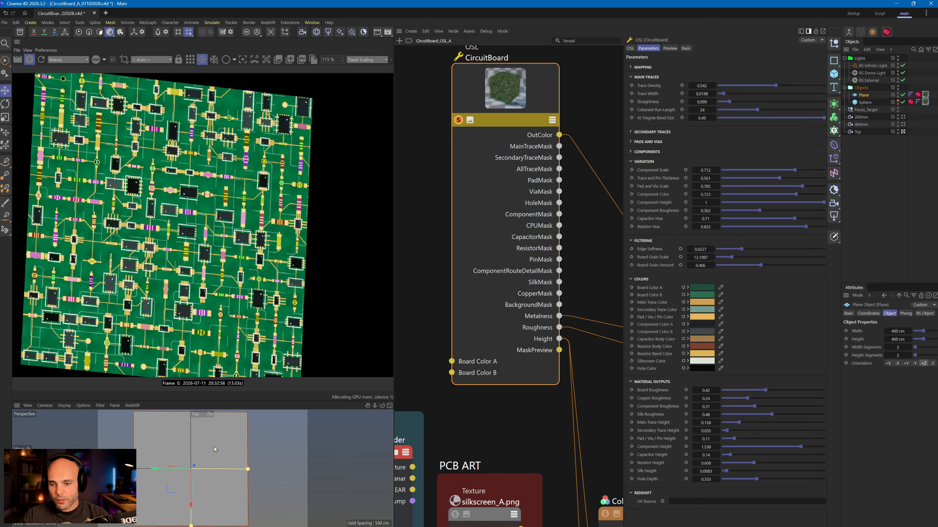
pyautogui.scroll(5, 244, 255)
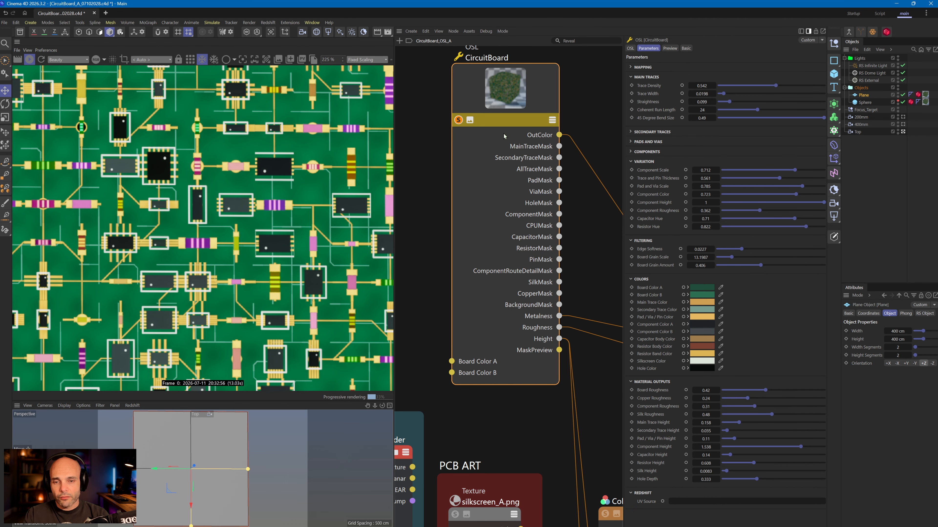
# Set the CircuitBoard shader's mapping to 60 cells in both U and V
pyautogui.moveTo(504, 120); pyautogui.dragTo(499, 146)
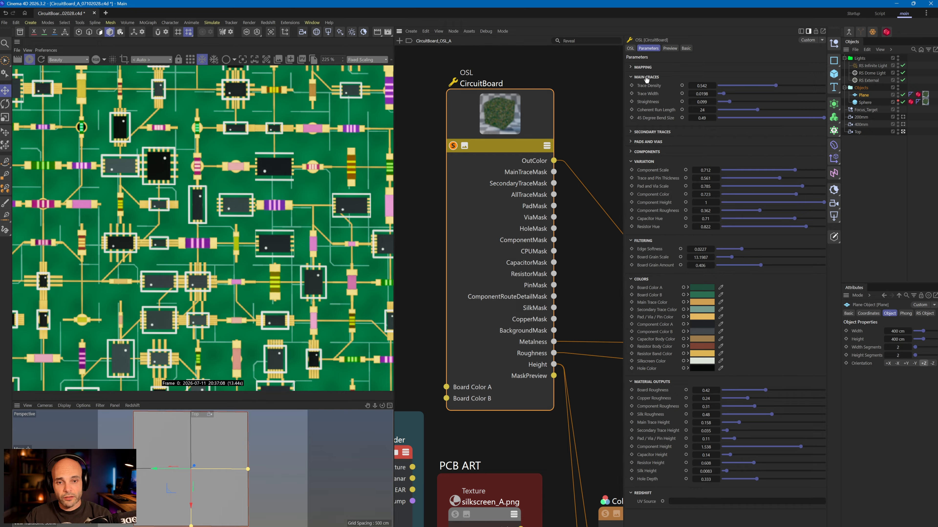
pyautogui.click(642, 68)
pyautogui.moveTo(516, 147)
pyautogui.mouseDown()
pyautogui.moveTo(493, 146)
pyautogui.moveTo(503, 151)
pyautogui.mouseUp()
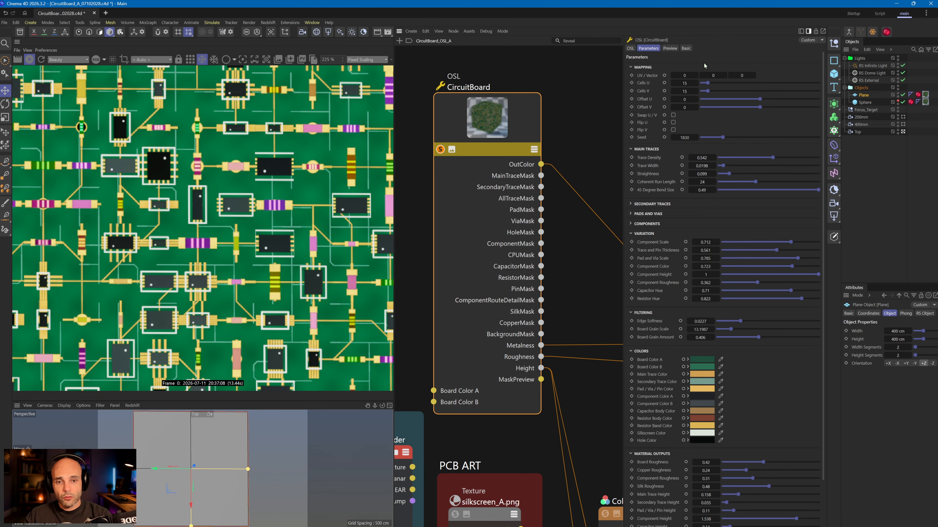
pyautogui.click(684, 83)
pyautogui.write('60')
pyautogui.press('Tab')
pyautogui.write('60')
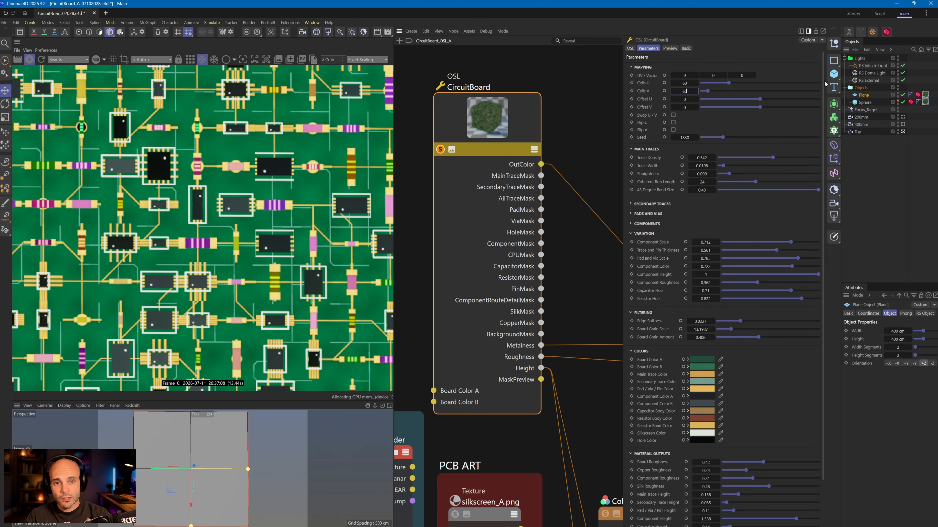
pyautogui.press('Return')
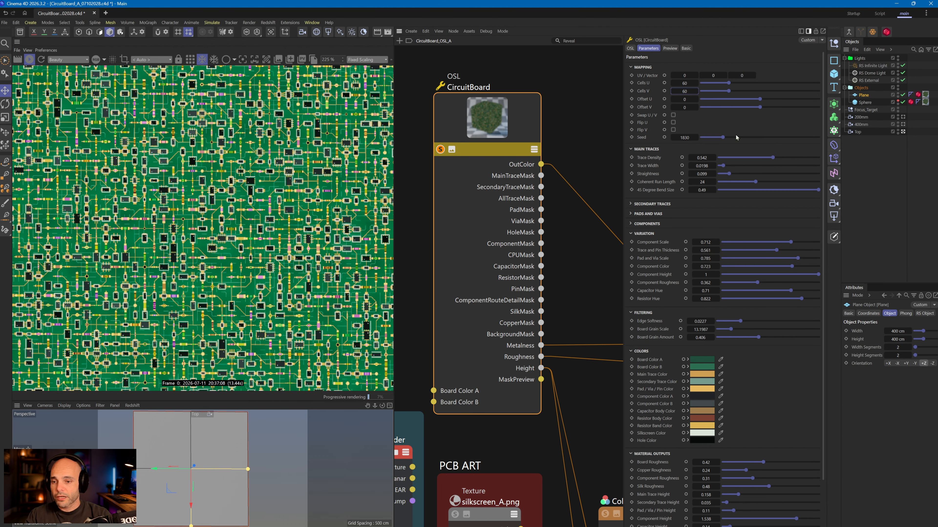
# Set the CircuitBoard mapping's Cells U and Cells V to 20
pyautogui.click(684, 83)
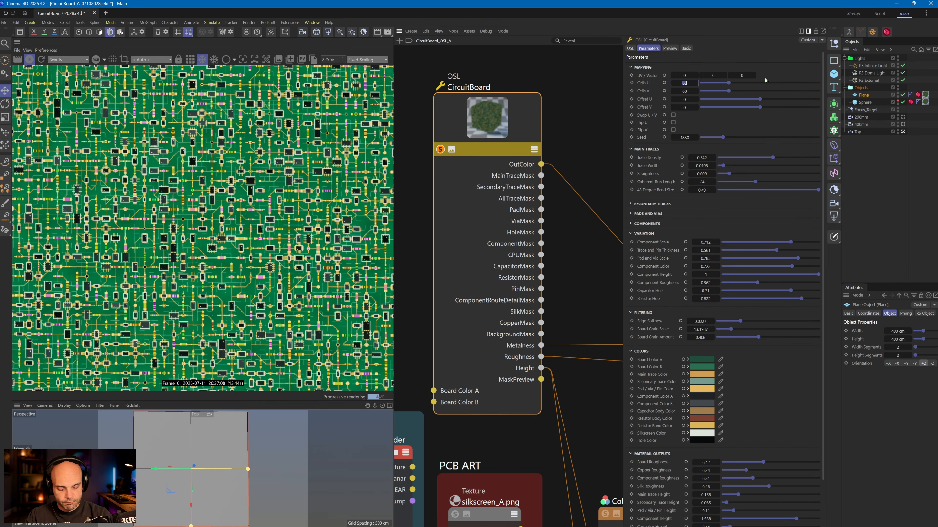
pyautogui.write('20')
pyautogui.press('Tab')
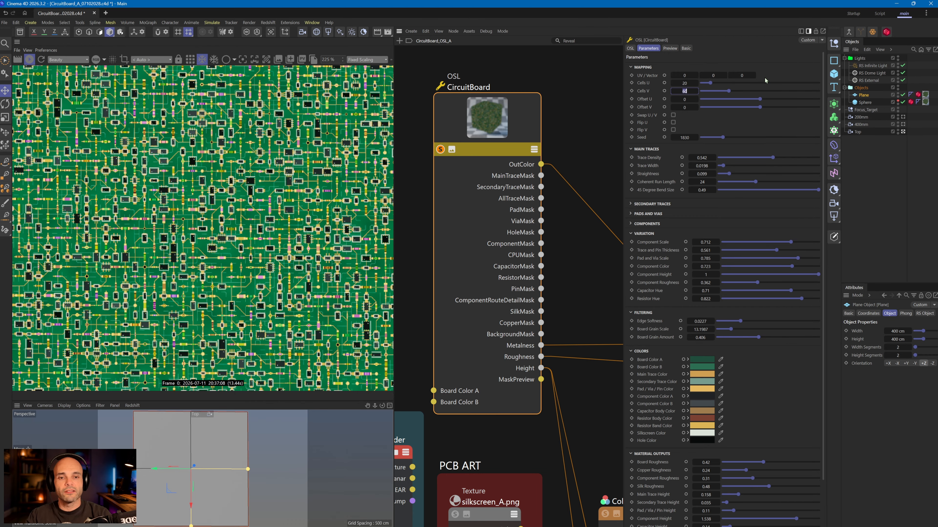
pyautogui.write('20')
pyautogui.press('Return')
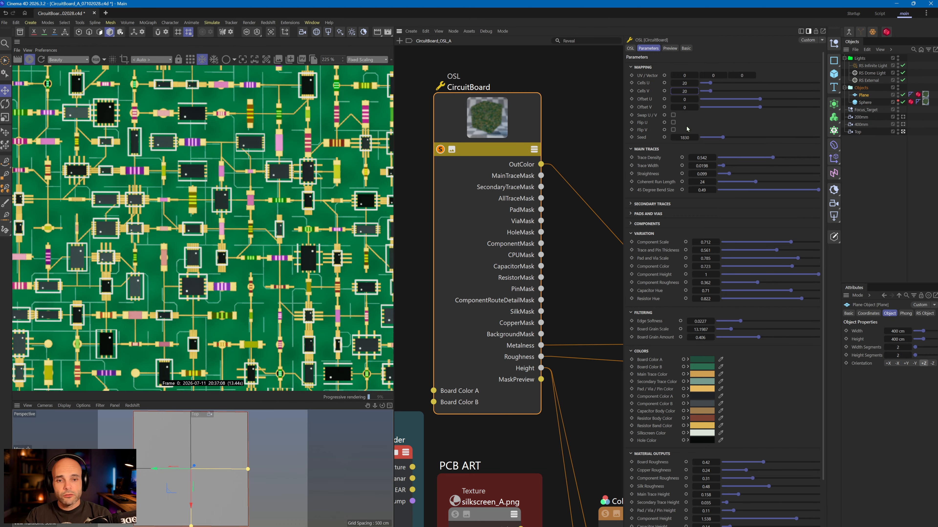
# Try shifting the pattern with Offset U and reset the offset to 0
pyautogui.moveTo(759, 99); pyautogui.dragTo(768, 101)
pyautogui.doubleClick(691, 99)
pyautogui.write('0')
pyautogui.press('Return')
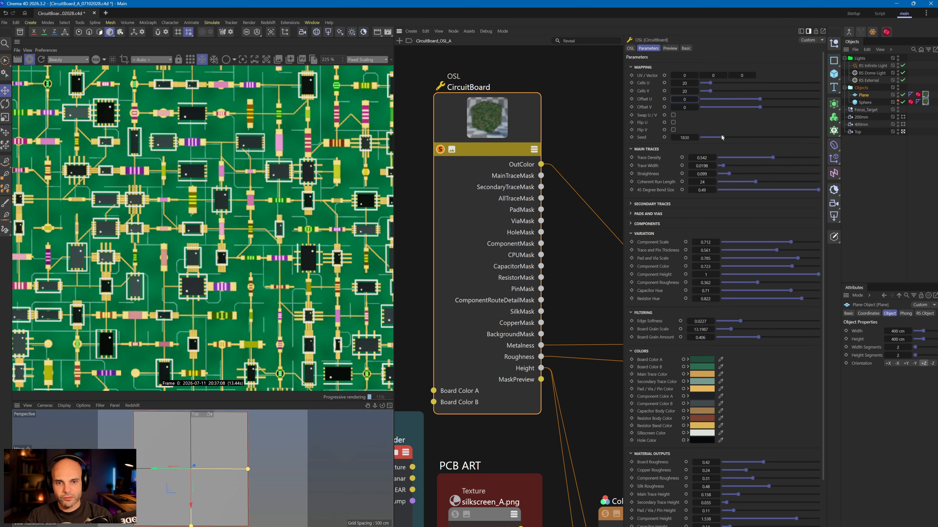
# Vary the mapping Seed through values such as 3280 and 960 to pick a different board layout
pyautogui.moveTo(722, 138); pyautogui.dragTo(740, 140)
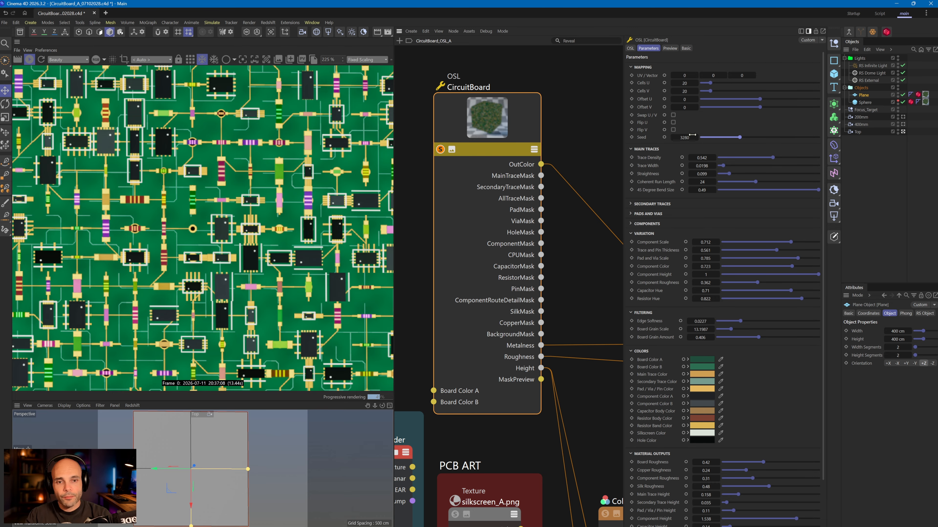
pyautogui.moveTo(739, 138); pyautogui.dragTo(712, 137)
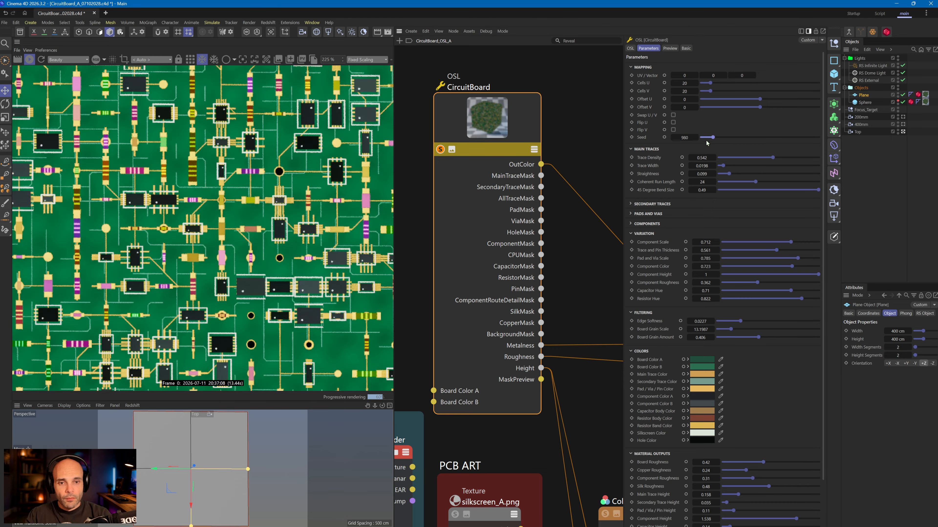
pyautogui.click(630, 67)
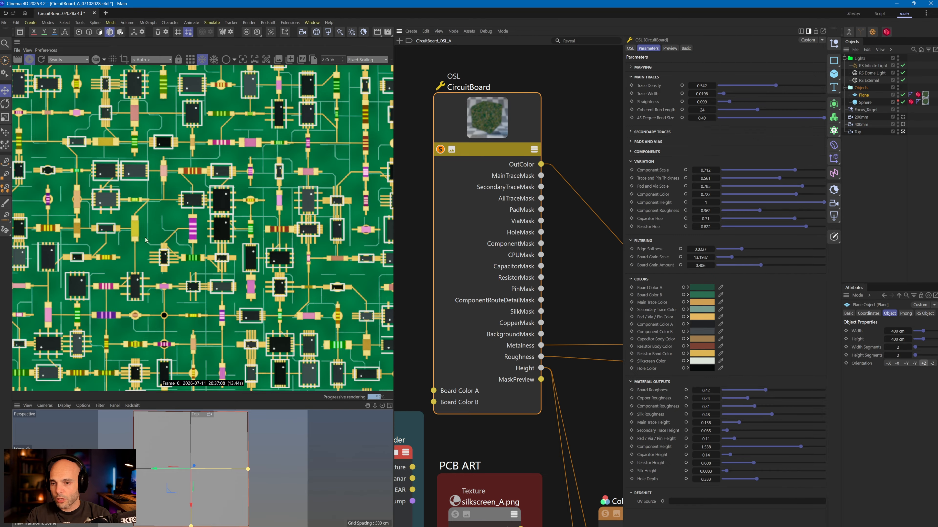
# Disable the secondary traces and set Endpoint Pad Chance and Loose Via Density to 0
pyautogui.scroll(5, 192, 232)
pyautogui.scroll(-4, 118, 272)
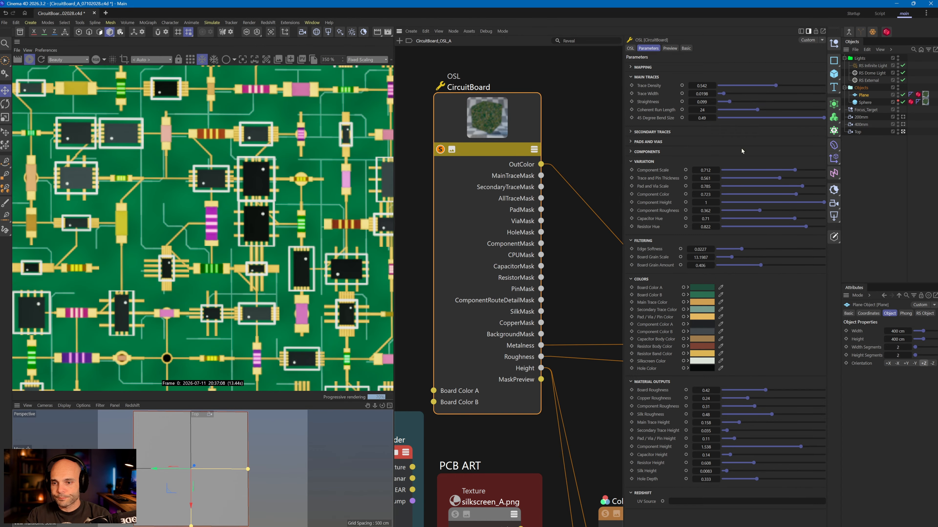
pyautogui.click(652, 132)
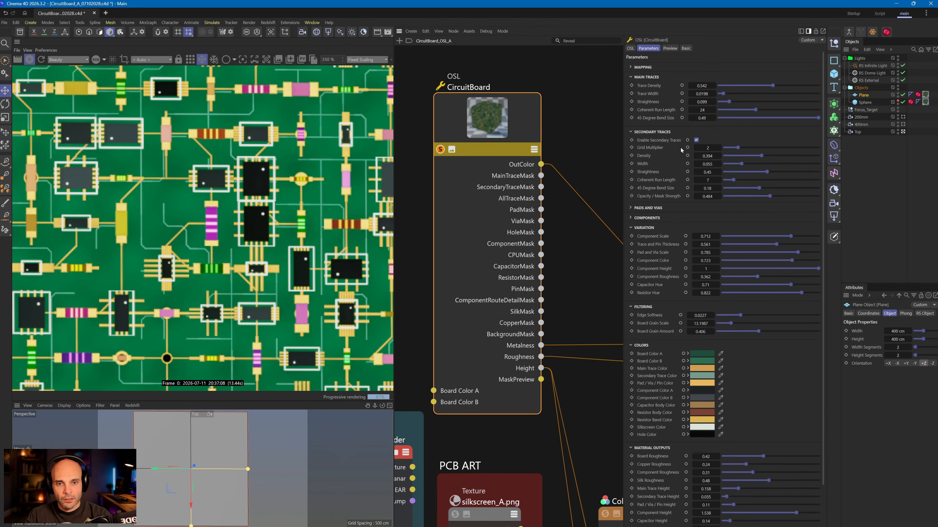
pyautogui.click(652, 132)
pyautogui.click(649, 141)
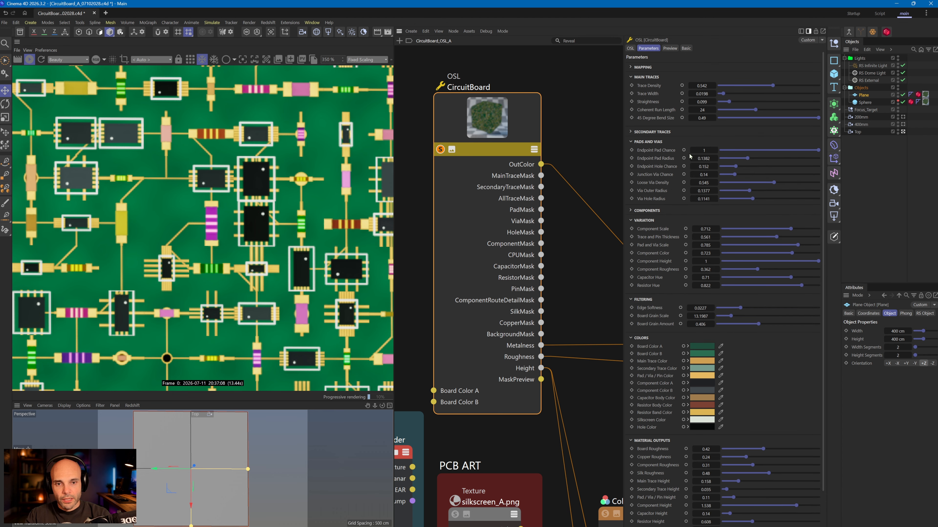
pyautogui.moveTo(731, 182); pyautogui.dragTo(704, 182)
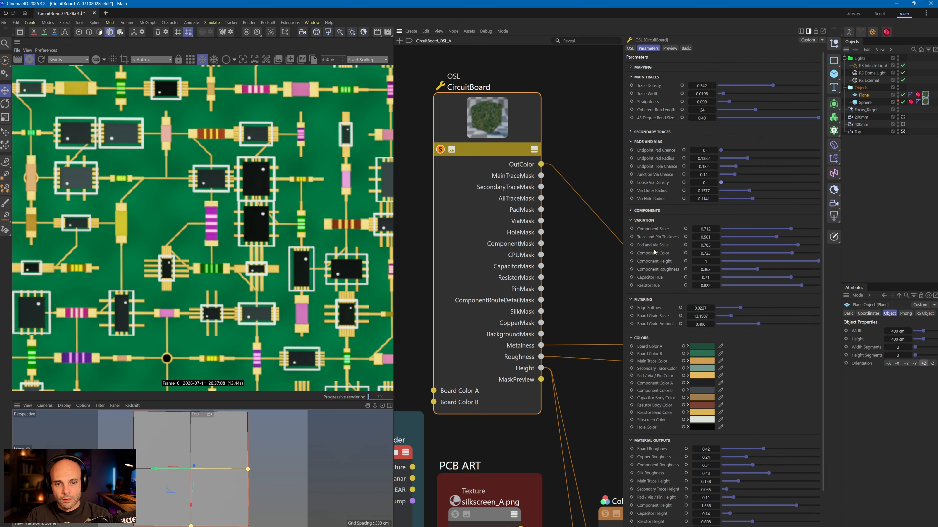
# Disable the board's components so that only the main traces are rendered
pyautogui.click(647, 211)
pyautogui.click(704, 219)
pyautogui.scroll(-5, 228, 216)
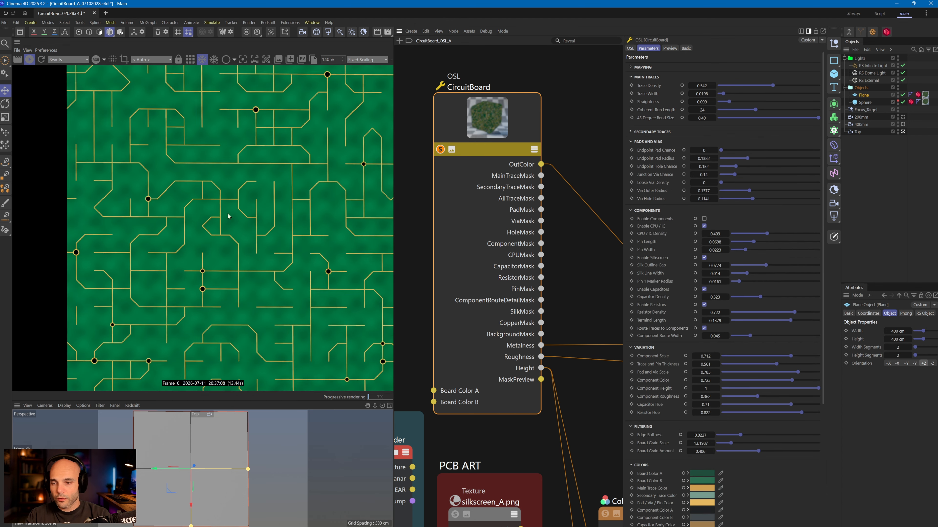
pyautogui.scroll(-1, 228, 216)
pyautogui.moveTo(315, 191); pyautogui.dragTo(278, 183, button='middle')
# Set the main traces' density to 0.398, width to 0.0525, straightness to 0.29, coherent run length to 21 and 45 degree bend size to 0.488
pyautogui.moveTo(773, 85)
pyautogui.mouseDown()
pyautogui.moveTo(751, 86)
pyautogui.moveTo(788, 92)
pyautogui.moveTo(727, 96)
pyautogui.mouseUp()
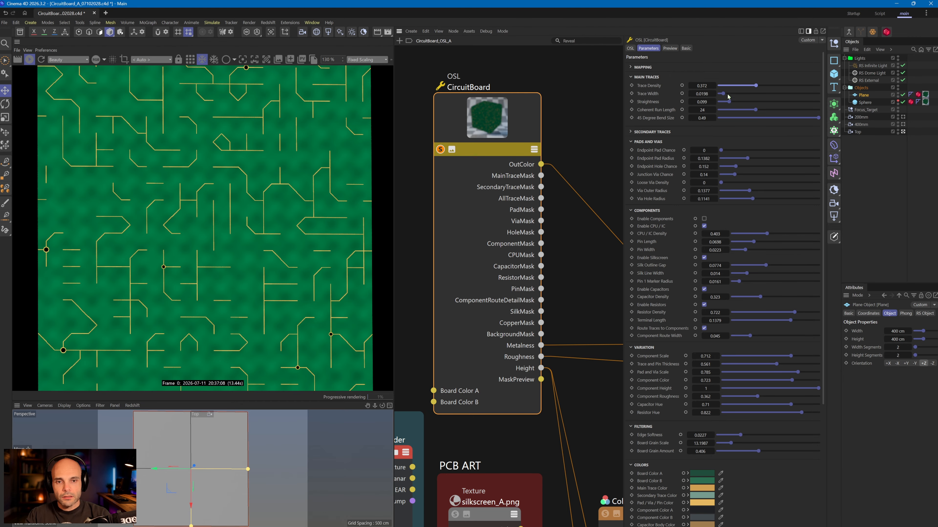
pyautogui.click(730, 94)
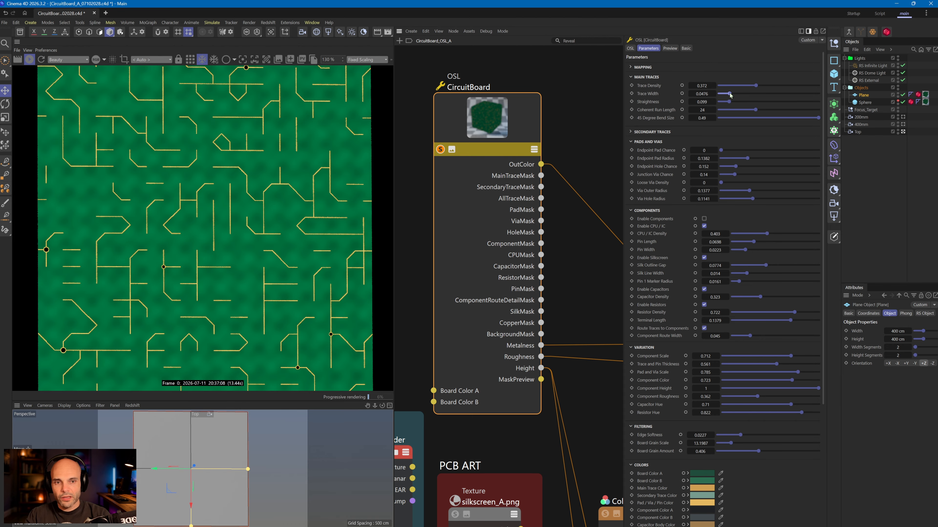
pyautogui.moveTo(739, 103)
pyautogui.mouseDown()
pyautogui.moveTo(817, 102)
pyautogui.moveTo(747, 102)
pyautogui.mouseUp()
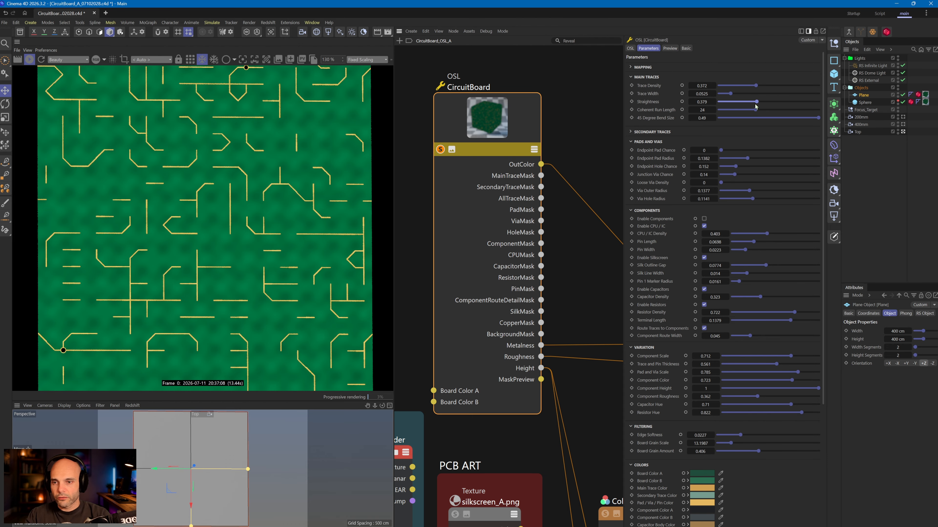
pyautogui.moveTo(814, 119)
pyautogui.mouseDown()
pyautogui.moveTo(728, 117)
pyautogui.moveTo(860, 125)
pyautogui.moveTo(766, 118)
pyautogui.moveTo(751, 110)
pyautogui.moveTo(759, 87)
pyautogui.mouseUp()
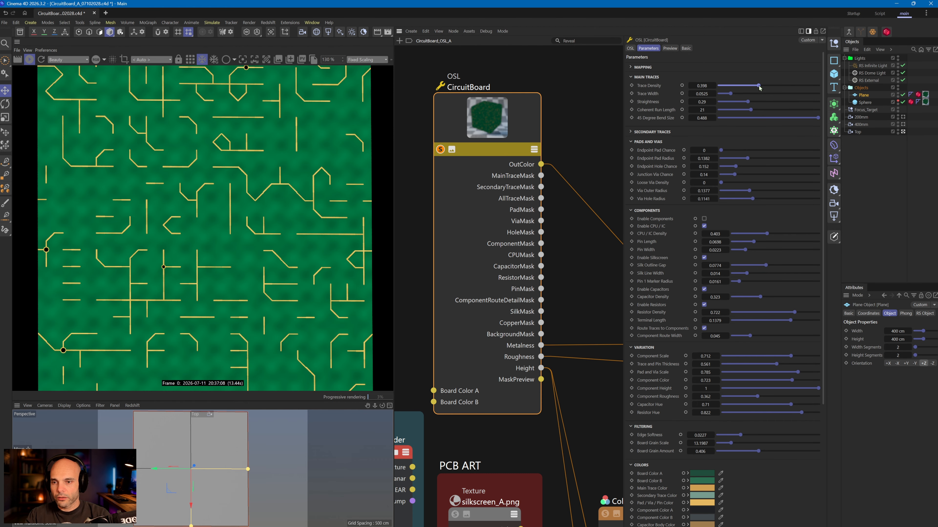
# Enable the secondary traces and try a Grid Multiplier of 4 before returning it to 2
pyautogui.click(653, 134)
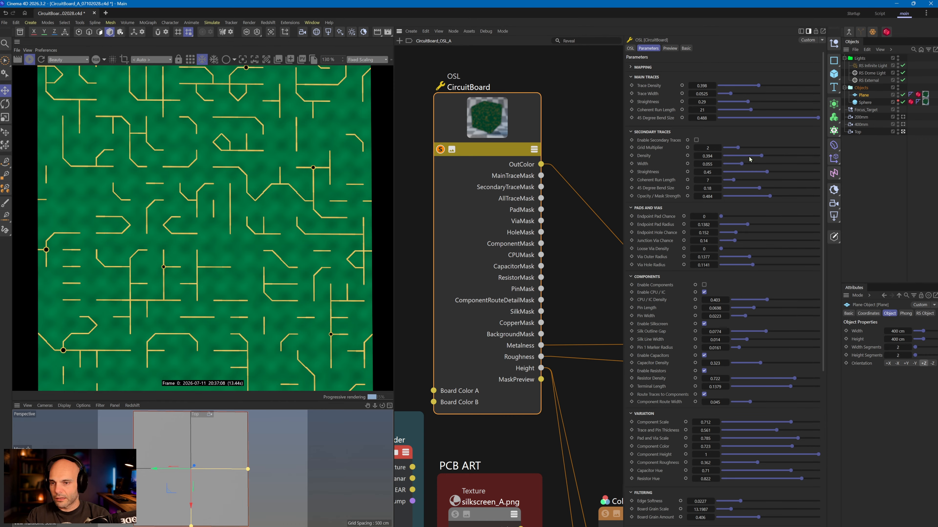
pyautogui.click(697, 141)
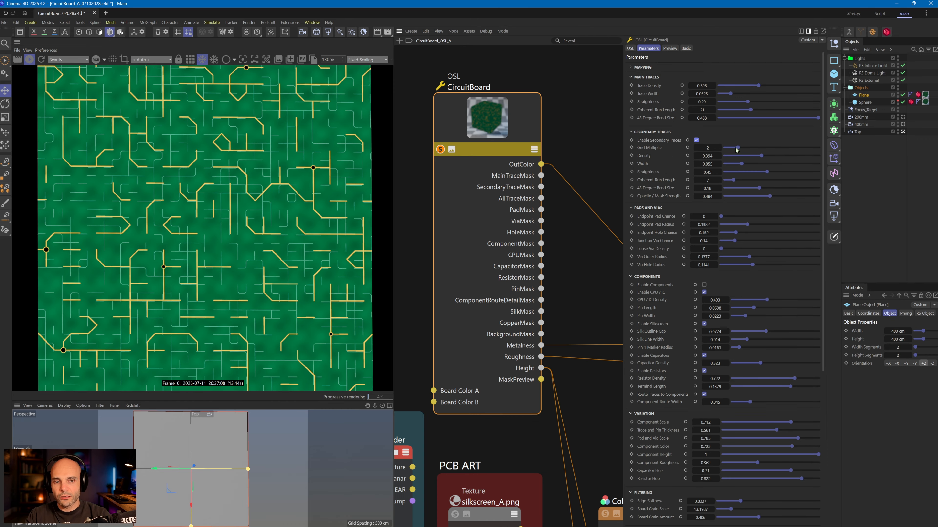
pyautogui.moveTo(737, 148); pyautogui.dragTo(761, 151)
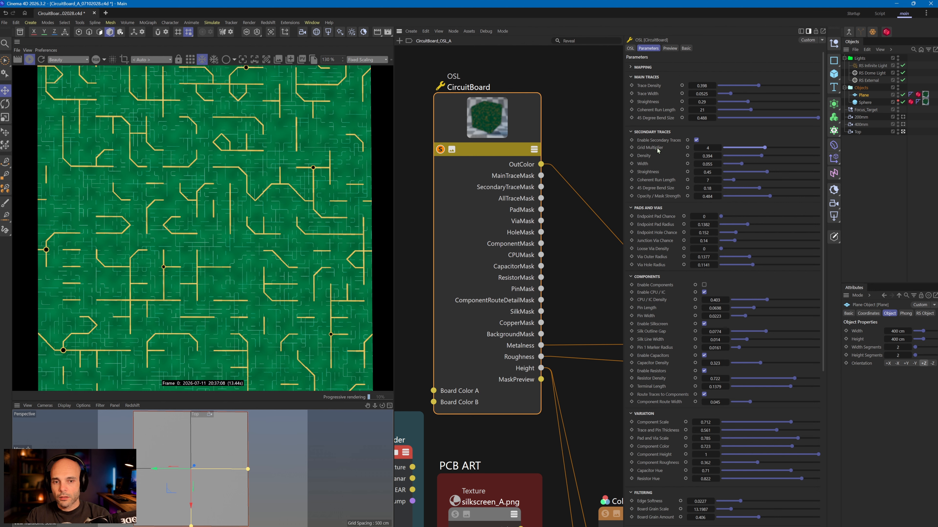
pyautogui.moveTo(750, 150); pyautogui.dragTo(737, 148)
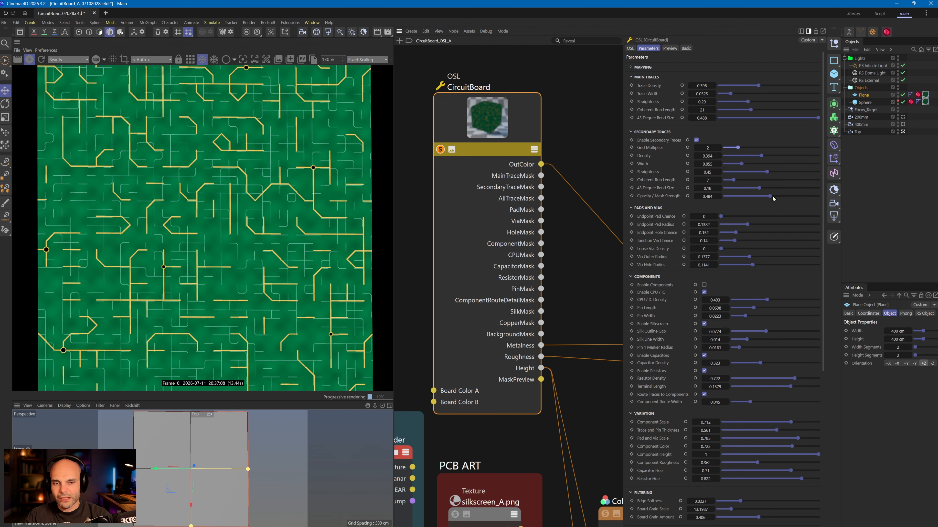
# Lower the secondary traces' Opacity / Mask Strength to below 0.232, trying a Grid Multiplier of 1 before restoring 2
pyautogui.moveTo(773, 197); pyautogui.dragTo(743, 210)
pyautogui.moveTo(738, 148); pyautogui.dragTo(724, 147)
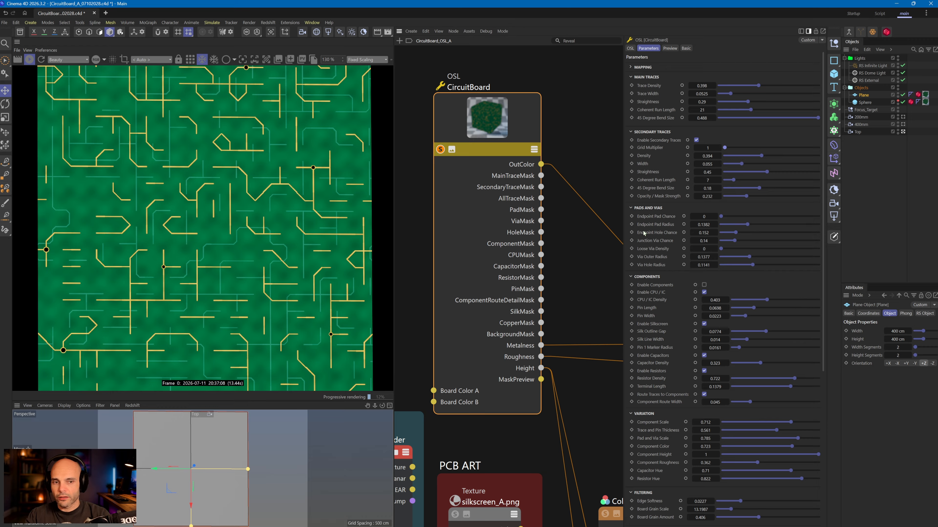
pyautogui.moveTo(724, 147); pyautogui.dragTo(738, 147)
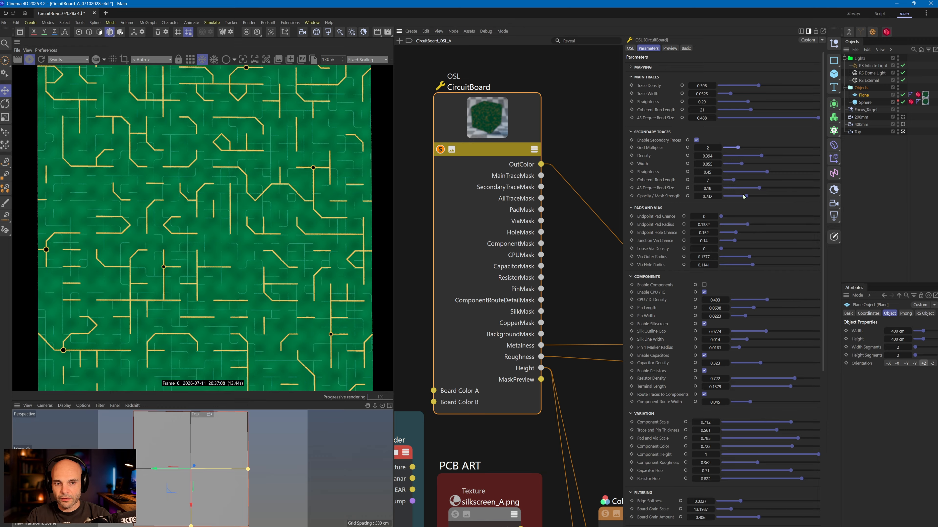
pyautogui.moveTo(746, 196); pyautogui.dragTo(739, 198)
pyautogui.click(656, 132)
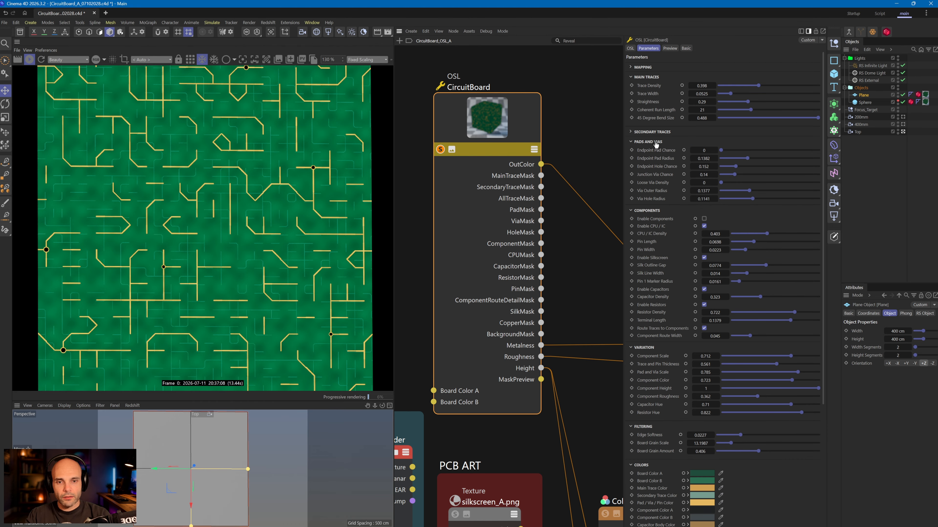
# Set Endpoint Pad Chance to 1, Loose Via Density to 0.155 and Via Outer Radius to 0.2235
pyautogui.moveTo(736, 151); pyautogui.dragTo(819, 151)
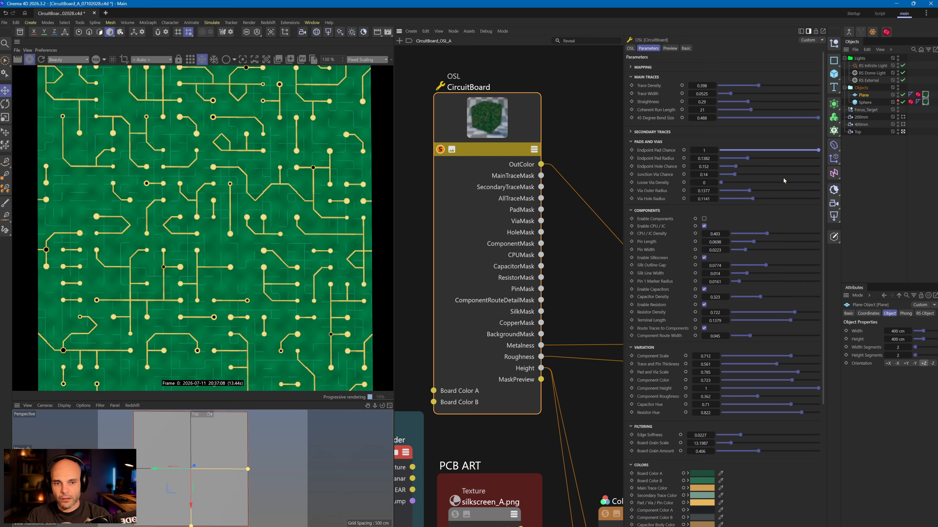
pyautogui.moveTo(748, 190)
pyautogui.mouseDown()
pyautogui.moveTo(842, 187)
pyautogui.moveTo(729, 187)
pyautogui.moveTo(736, 192)
pyautogui.mouseUp()
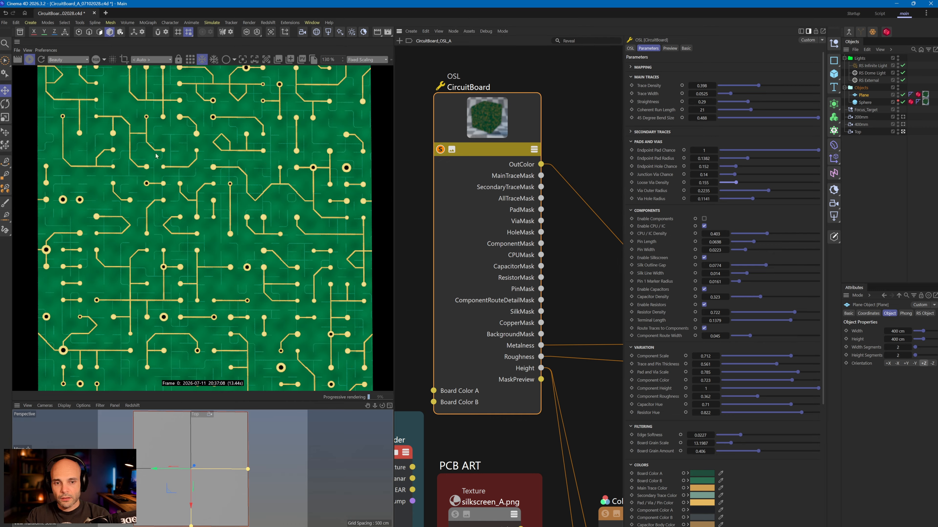
# Enable the board's components and reduce CPU / IC Density to 0.094 and Capacitor Density to 0.039
pyautogui.click(704, 219)
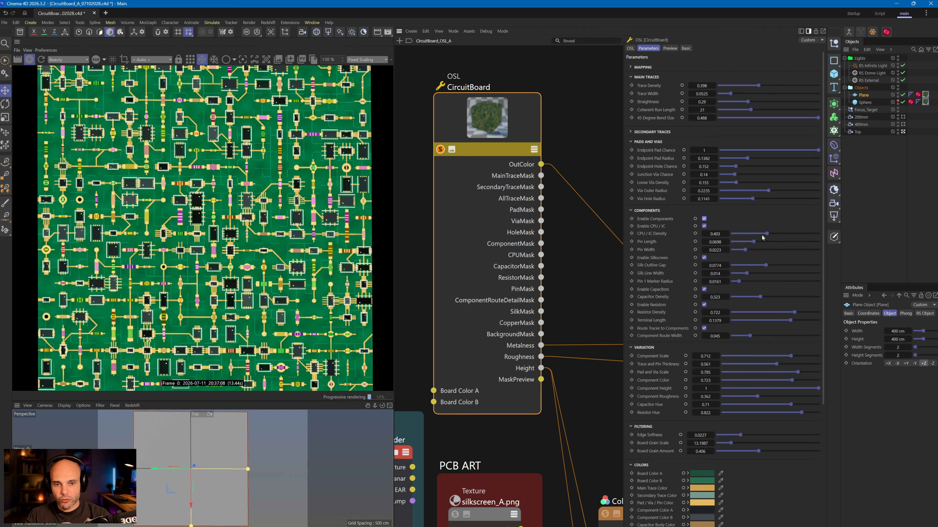
pyautogui.moveTo(767, 234); pyautogui.dragTo(738, 234)
pyautogui.moveTo(761, 297); pyautogui.dragTo(736, 298)
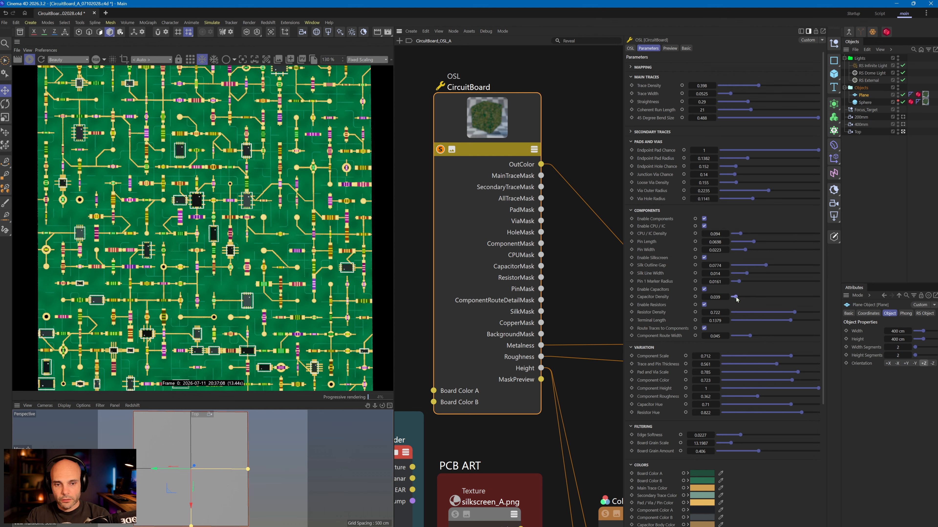
# Set the components' Silk Outline Gap to 0.0798, Capacitor Density to 0.197, Resistor Density to 0.107 and Terminal Length to 0.0458
pyautogui.moveTo(766, 265)
pyautogui.mouseDown()
pyautogui.moveTo(777, 266)
pyautogui.moveTo(760, 266)
pyautogui.mouseUp()
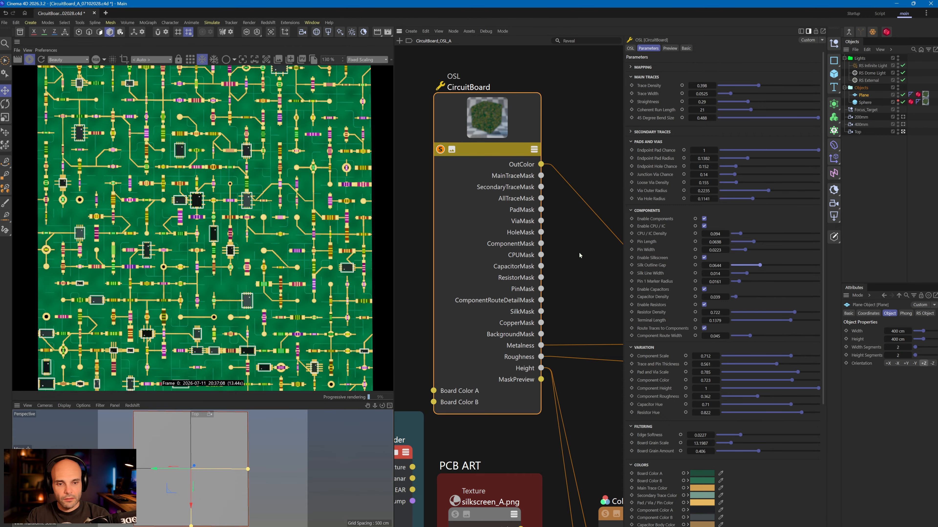
pyautogui.scroll(10, 335, 248)
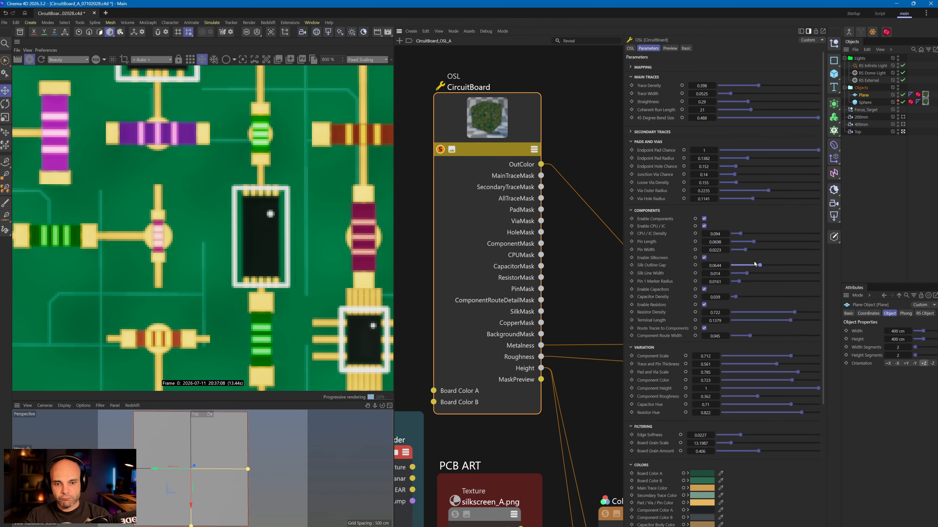
pyautogui.moveTo(754, 265); pyautogui.dragTo(741, 317)
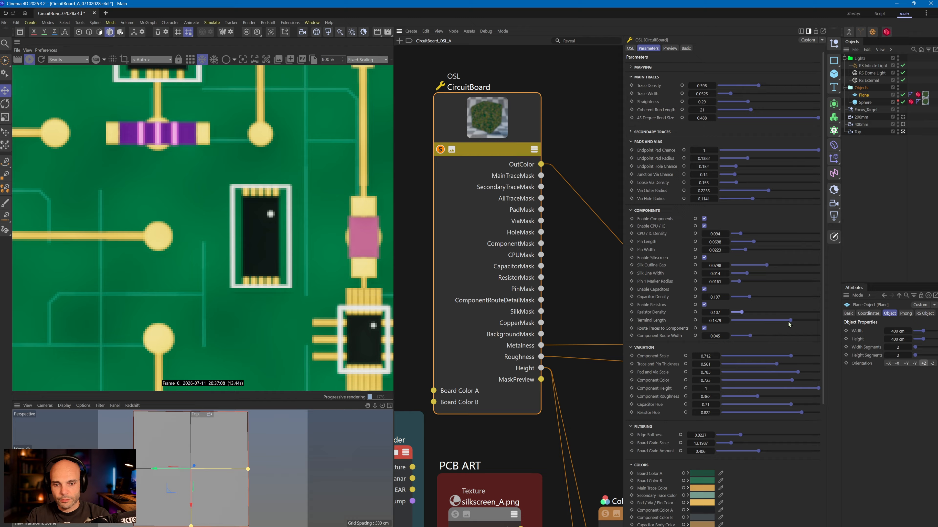
pyautogui.moveTo(760, 323)
pyautogui.mouseDown()
pyautogui.moveTo(794, 333)
pyautogui.moveTo(750, 335)
pyautogui.mouseUp()
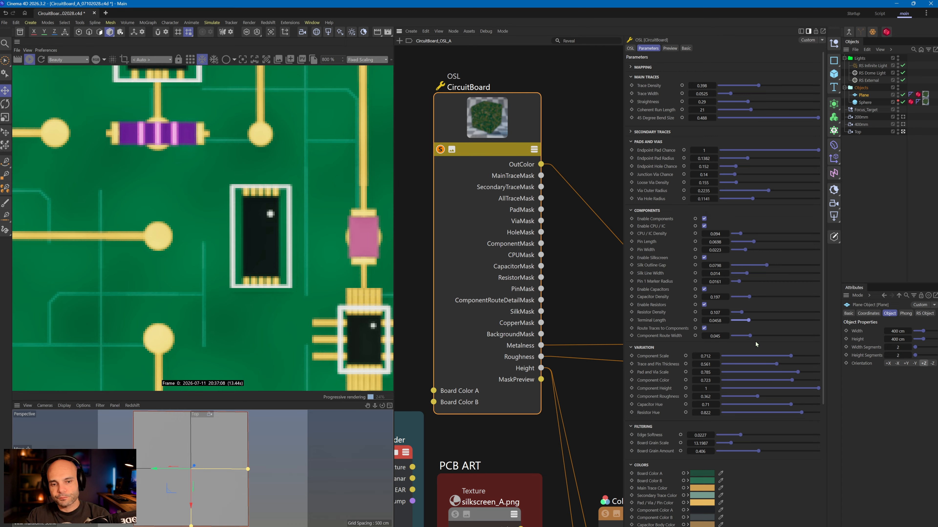
pyautogui.click(646, 210)
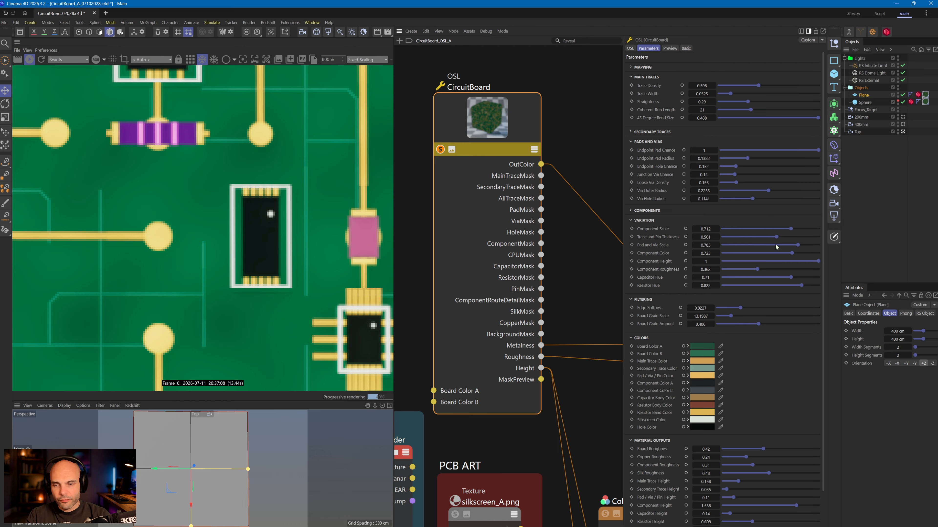